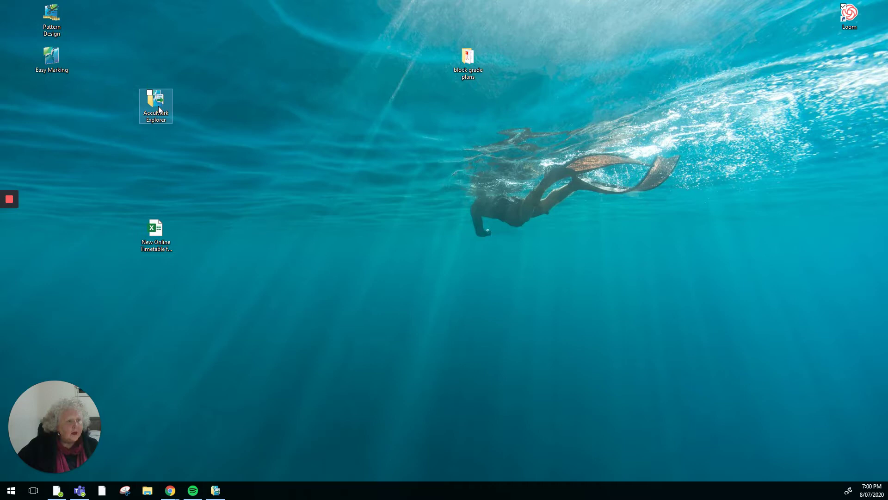
- Launch AccuMark Explorer and maximize its window showing the drive F: storage areas
double_click(159, 110)
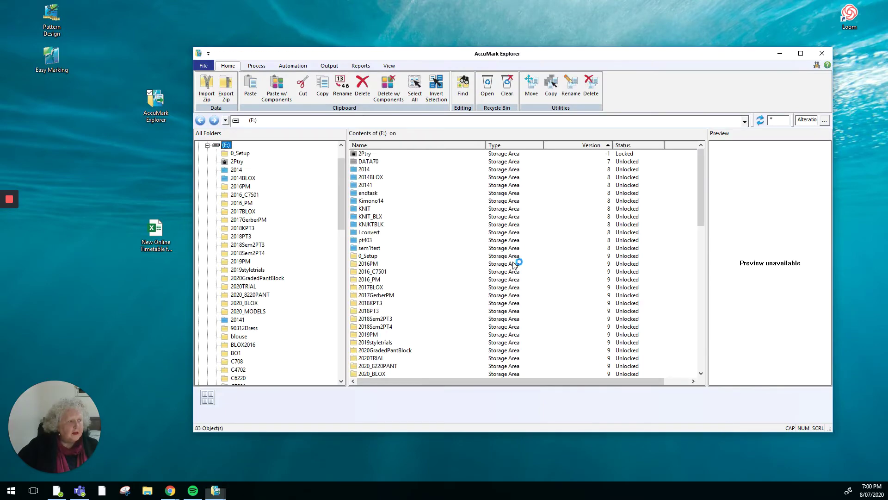
drag(565, 48, 482, 30)
click(717, 35)
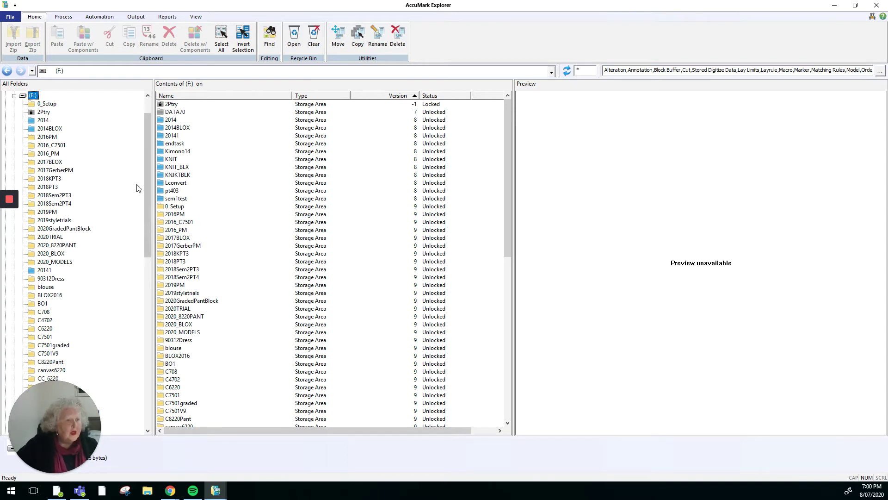
- Collapse the (F:) drive node in the All Folders tree
click(14, 97)
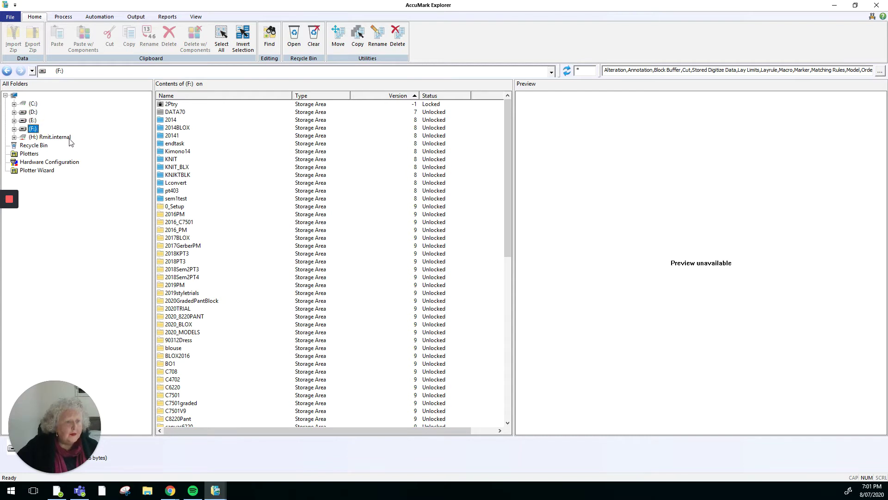
- Re-expand drive F: and scroll down until the C7501 storage area is visible
double_click(34, 130)
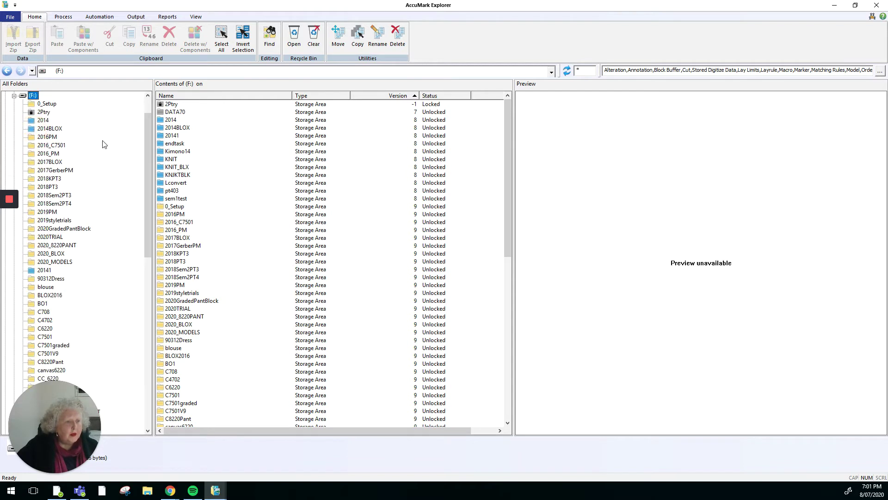
scroll(78, 143, down, 1)
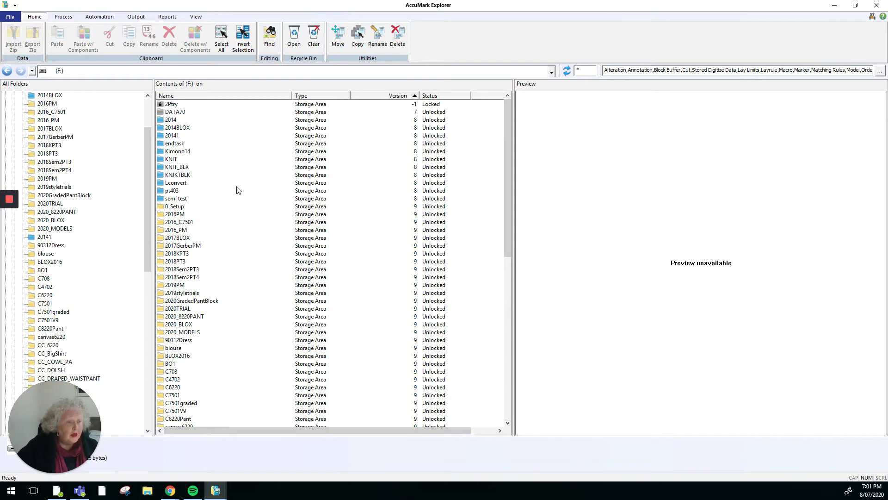
scroll(244, 200, down, 7)
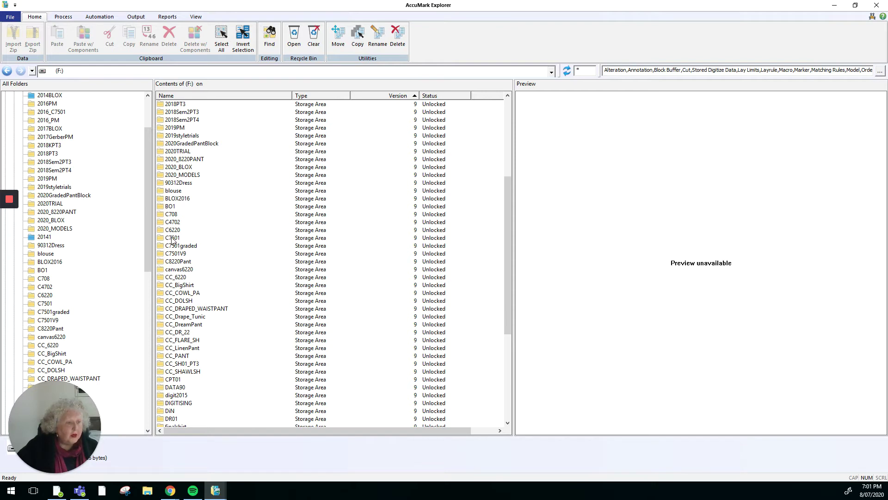
- Open the C7501 storage area to list its 21 objects, including rule table B10M
double_click(173, 238)
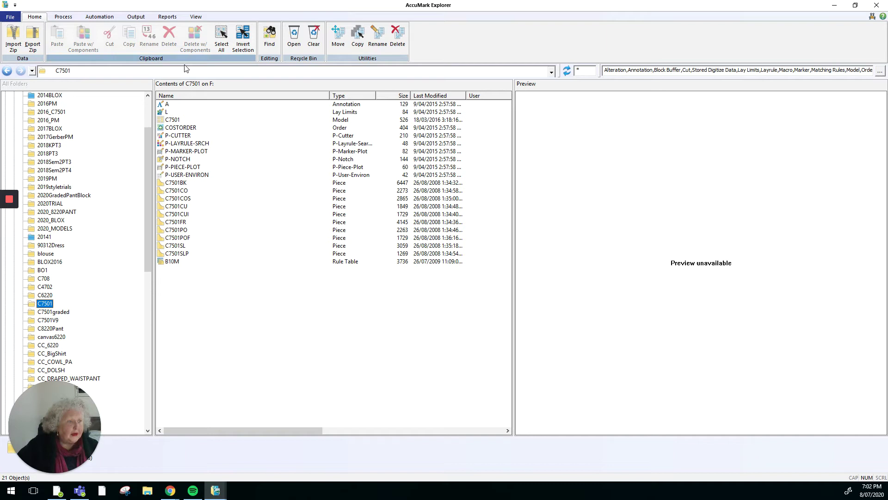
- Preview the C7501 model's ten pieces, C7501BK through C7501SLP
click(171, 121)
right_click(171, 120)
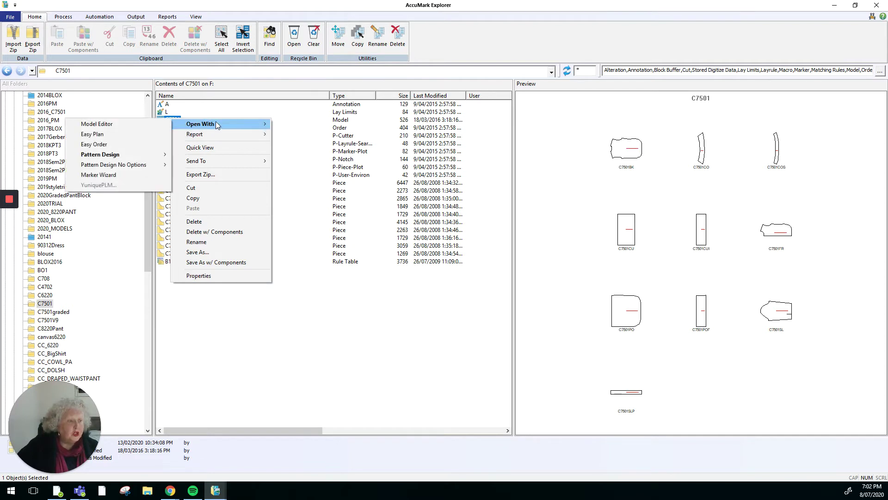
click(299, 296)
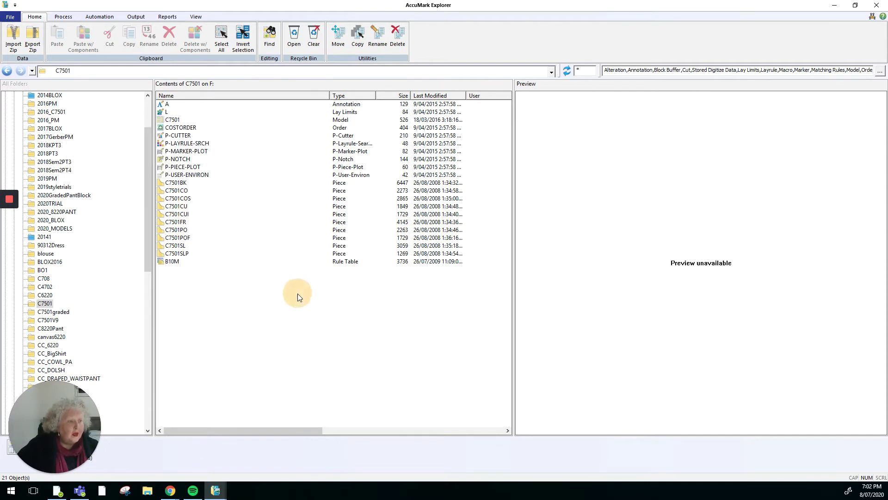
click(180, 120)
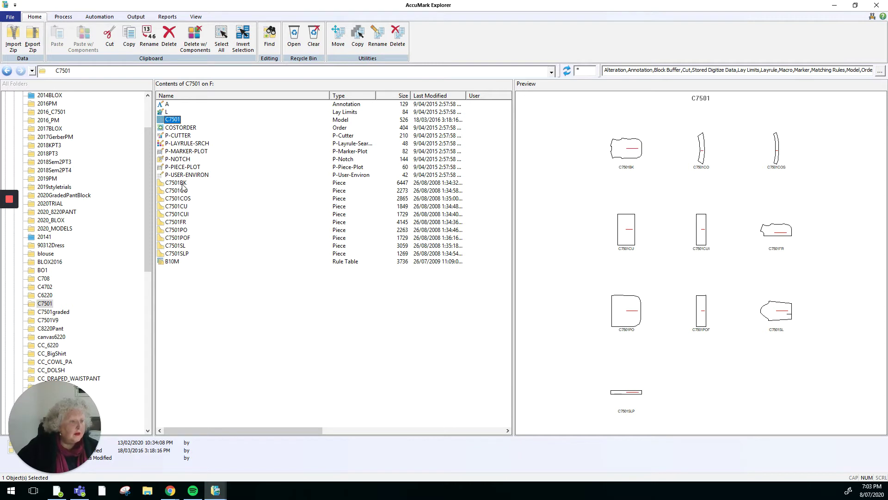
click(176, 183)
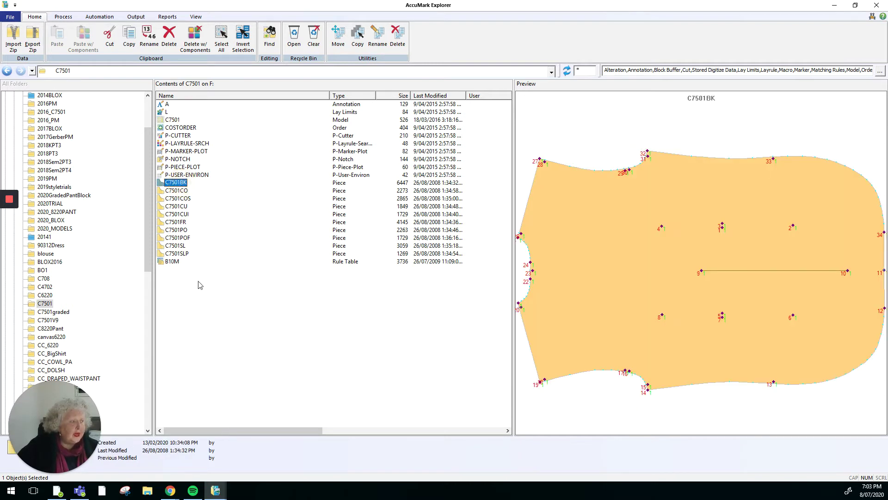
click(180, 190)
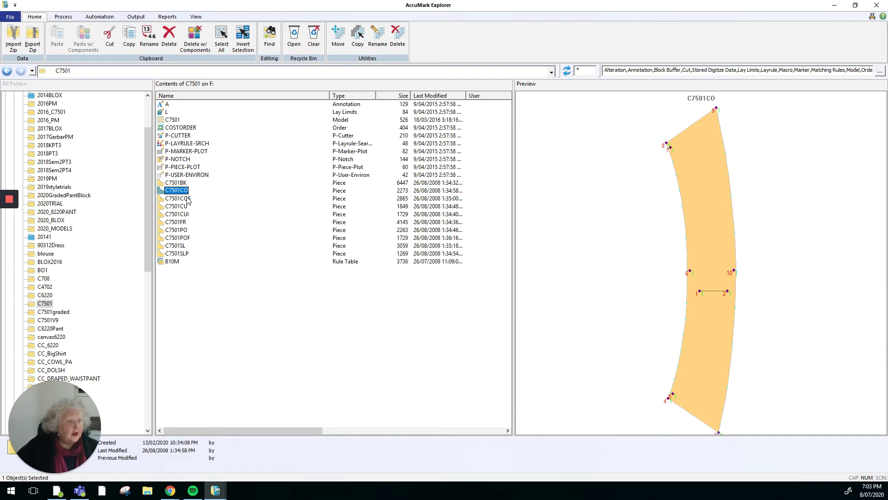
ctrl+click(180, 207)
ctrl+click(179, 222)
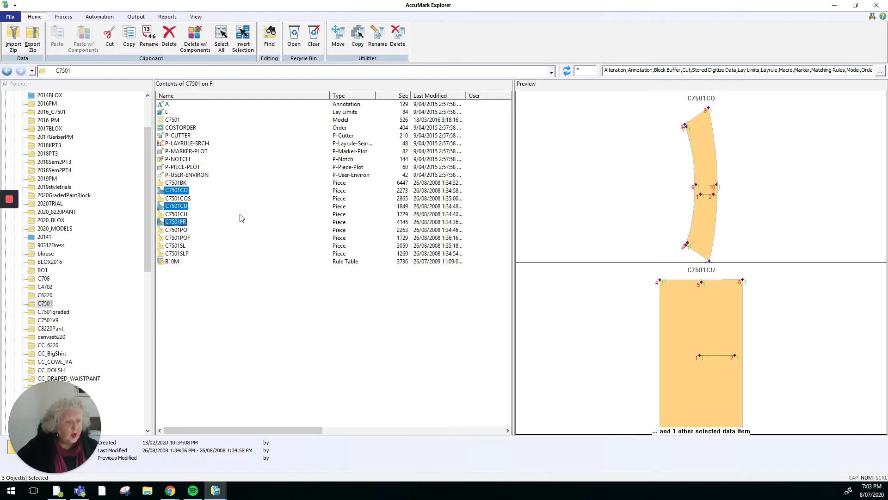
click(206, 191)
click(186, 183)
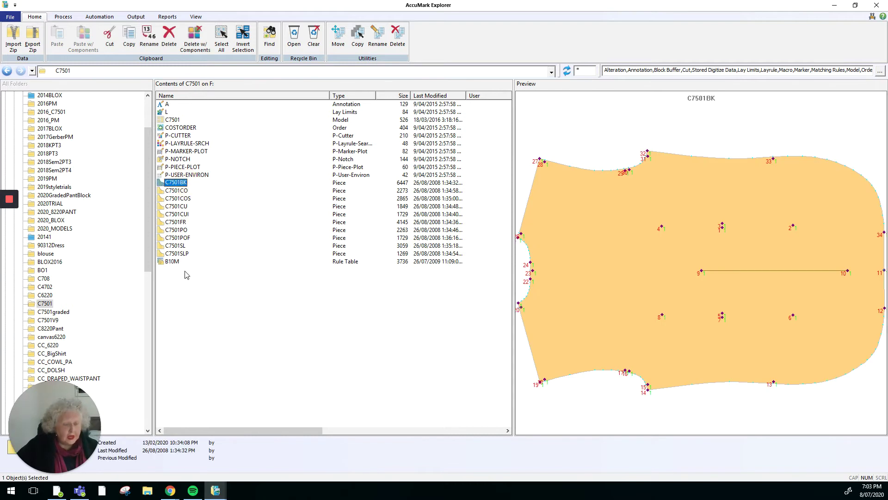
shift+click(180, 254)
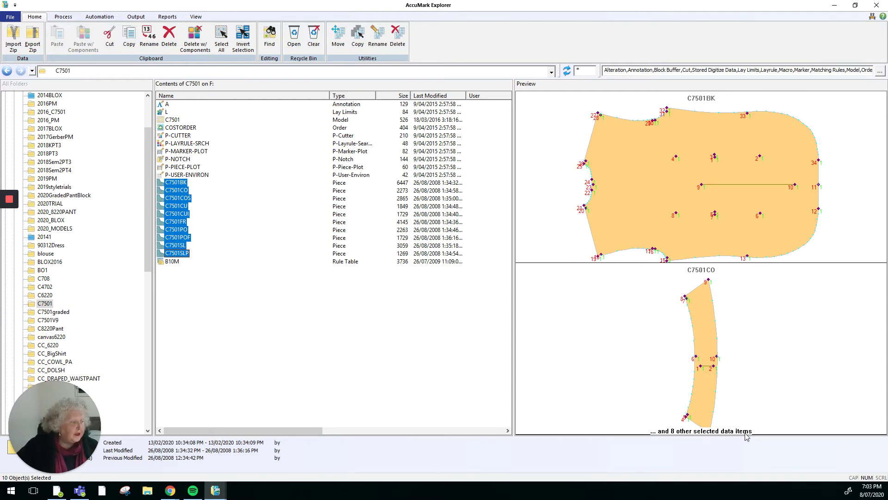
click(310, 355)
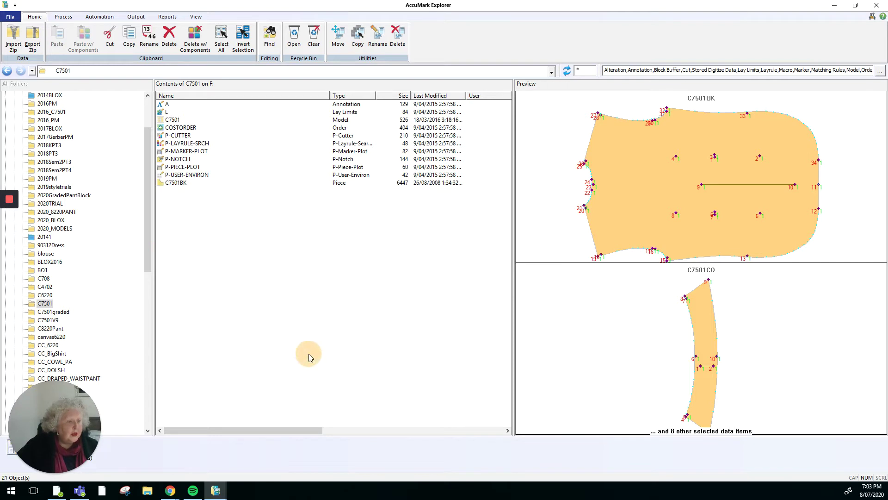
- Open the C7501 model with Pattern Design in a separate work area
right_click(169, 121)
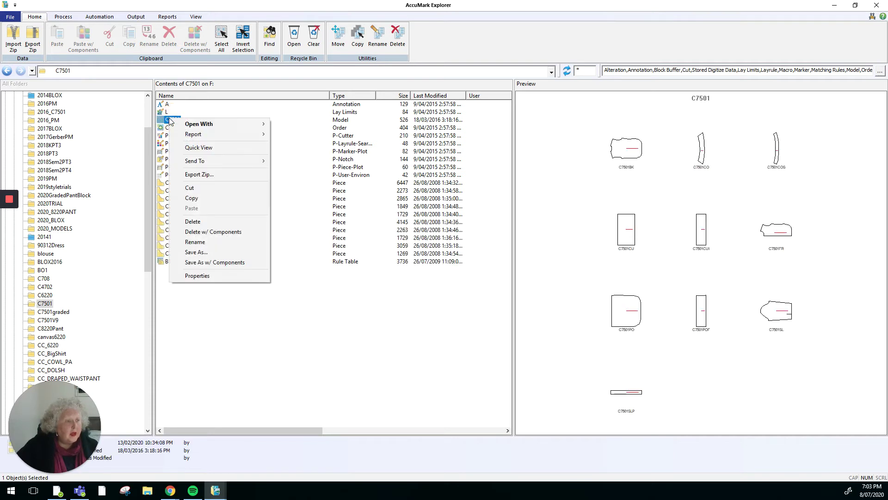
click(255, 111)
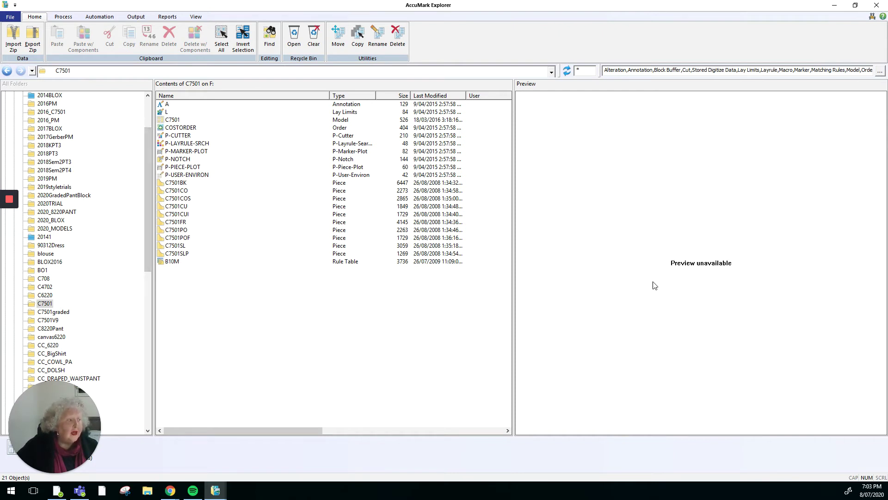
click(168, 120)
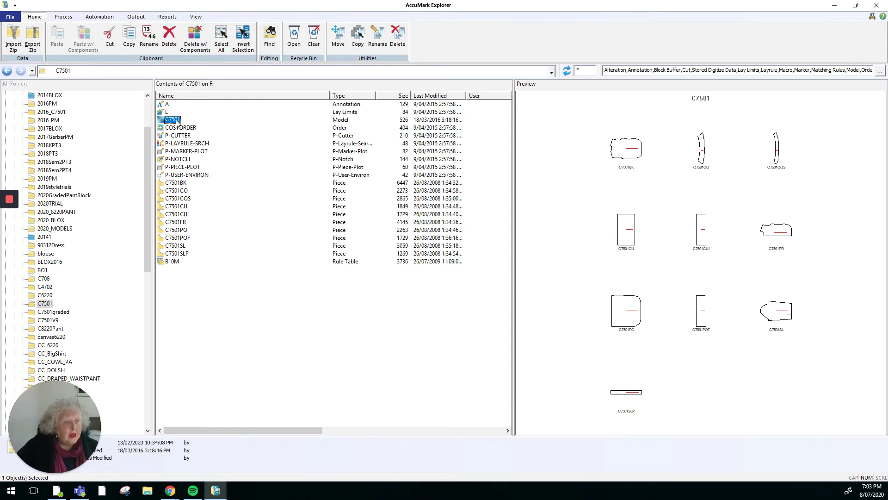
click(176, 121)
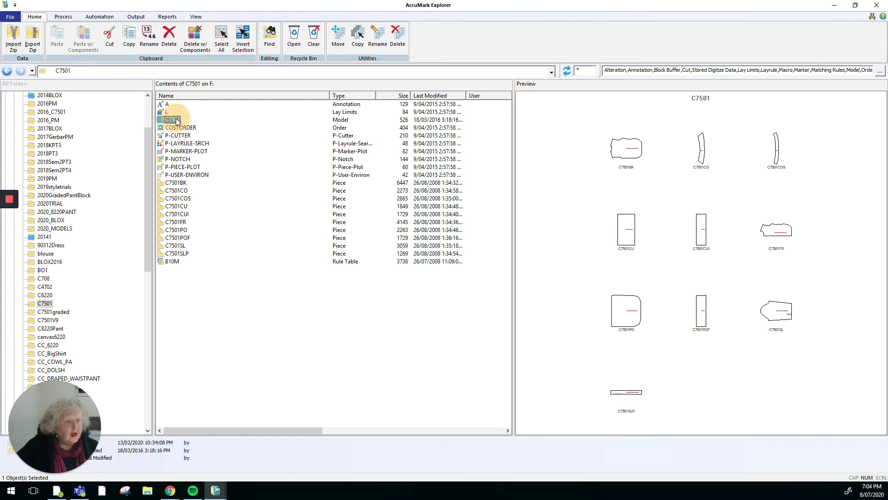
right_click(177, 121)
mouse_move(228, 125)
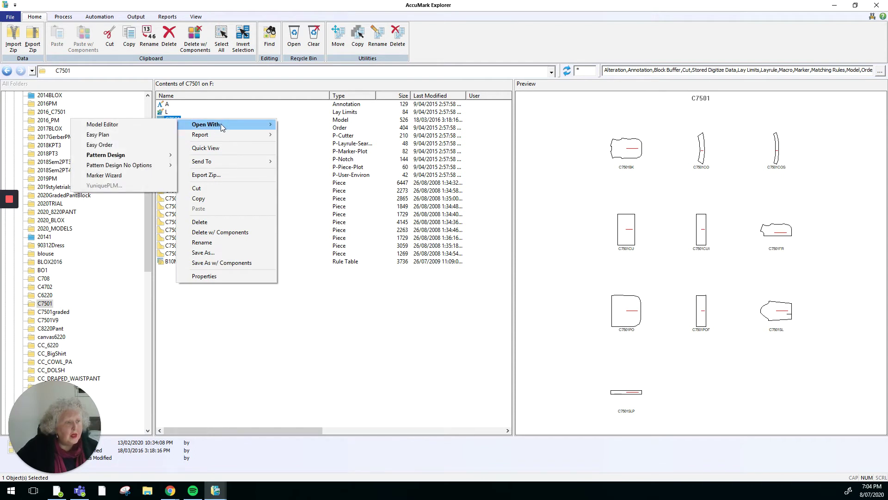
mouse_move(123, 156)
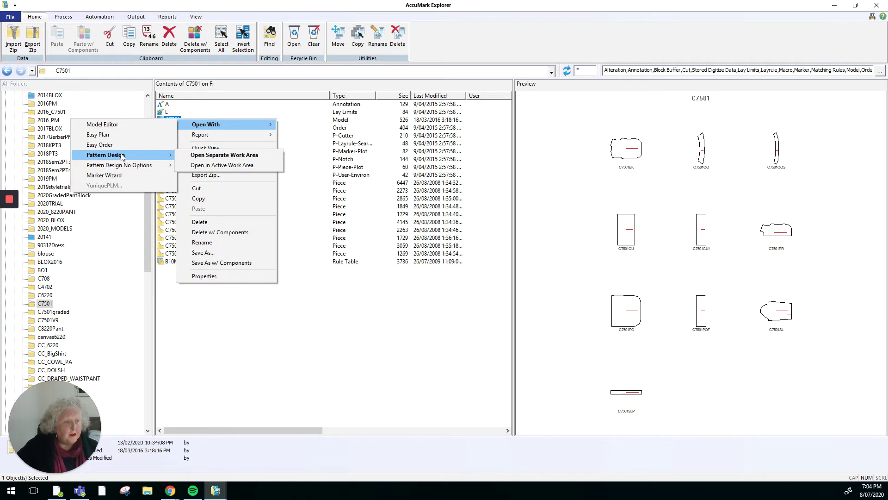
click(223, 159)
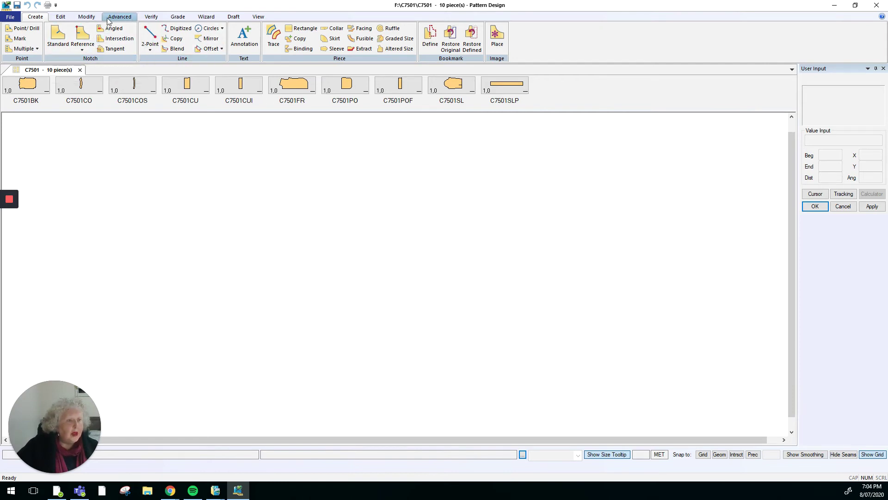
- Show the Color tab of Pattern Design's Preferences via Edit > Customize
click(60, 17)
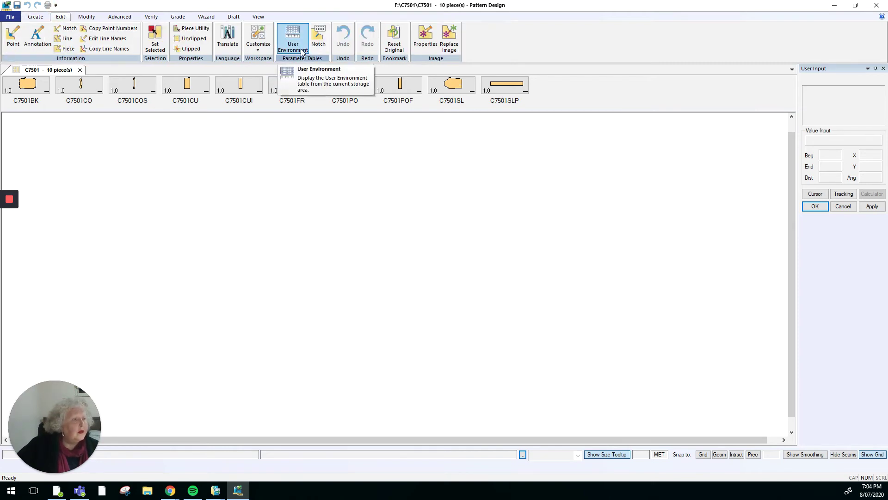
click(257, 48)
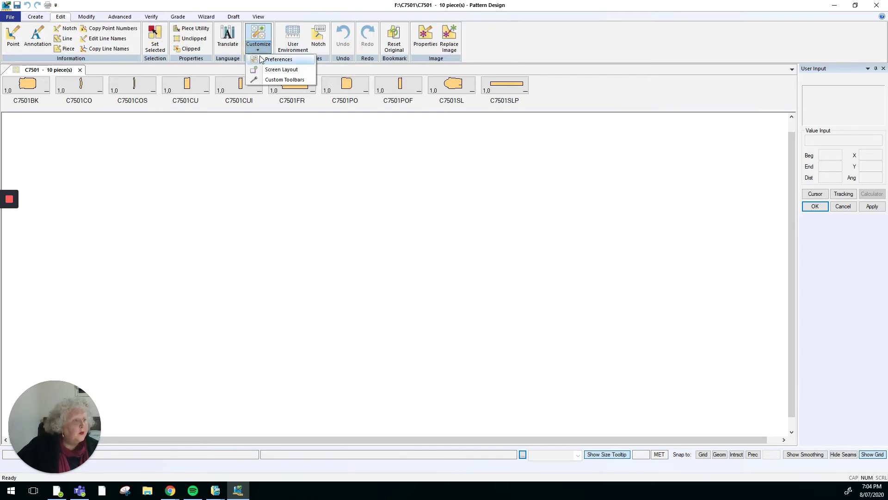
click(273, 59)
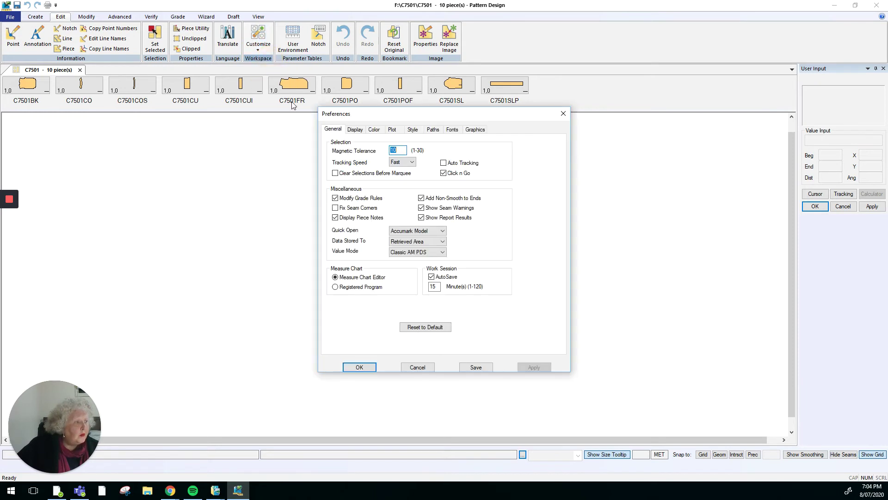
click(374, 130)
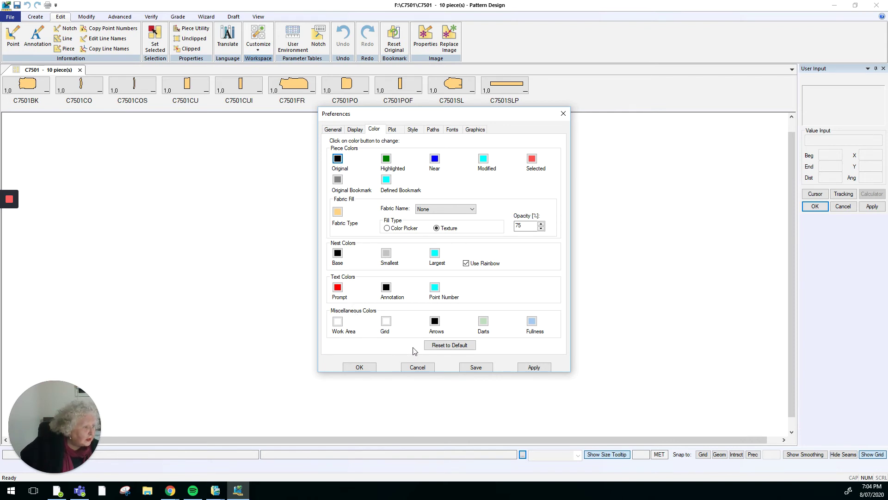
- Set the Work Area colour to teal (105, 156, 144), apply it and close Preferences
click(339, 323)
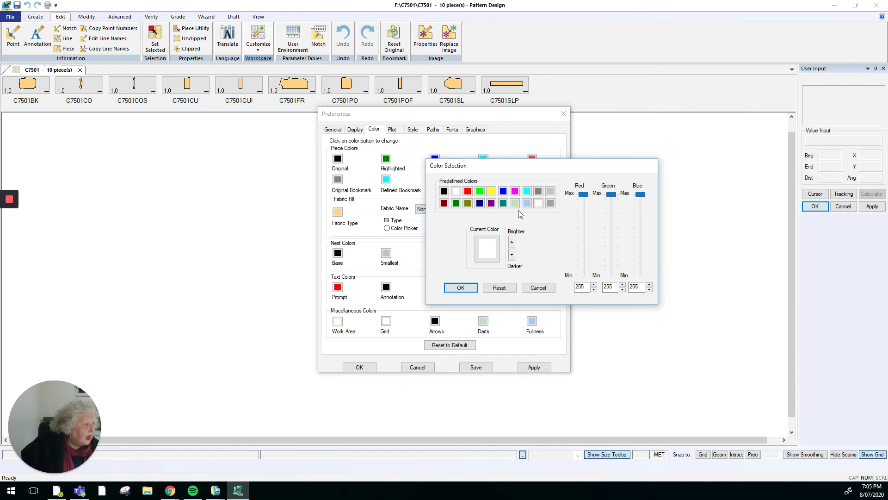
click(456, 204)
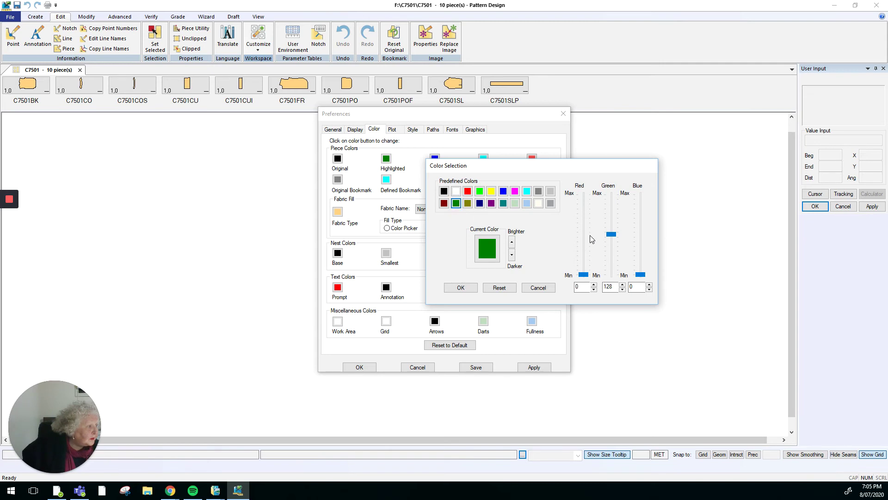
mouse_move(611, 234)
mouse_down()
mouse_move(611, 247)
mouse_move(612, 207)
mouse_move(612, 225)
mouse_up()
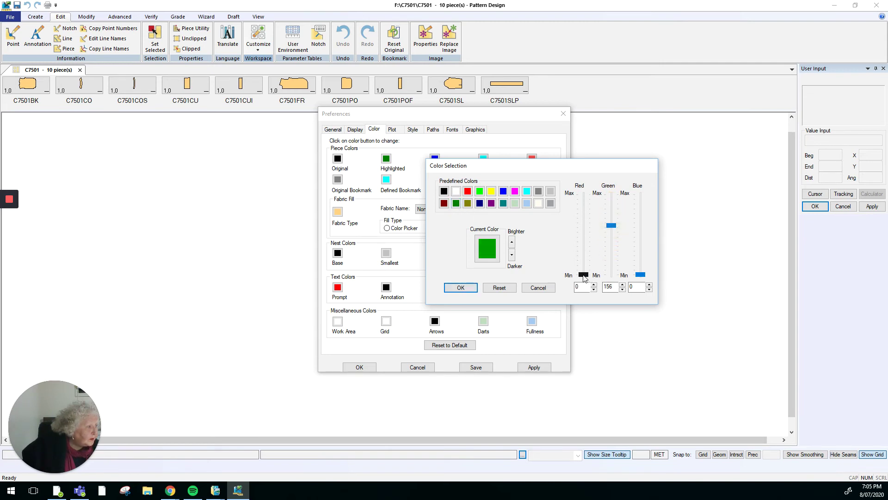
drag(584, 275, 587, 241)
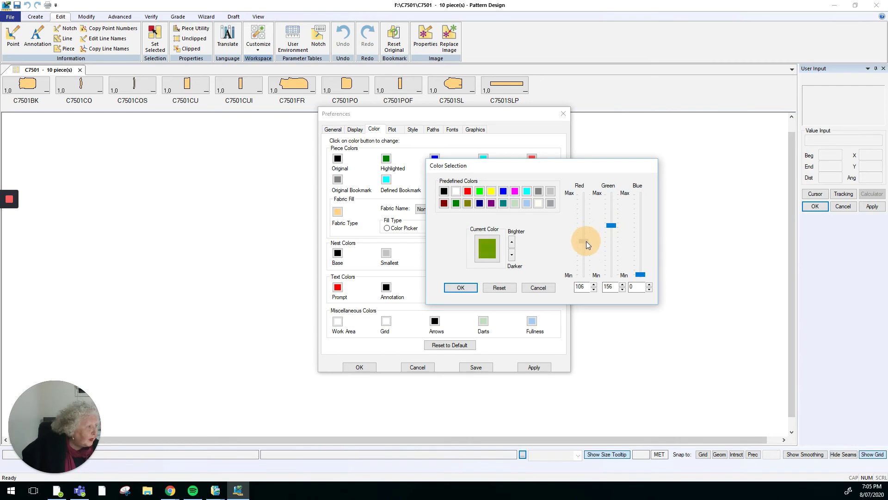
drag(641, 245, 641, 229)
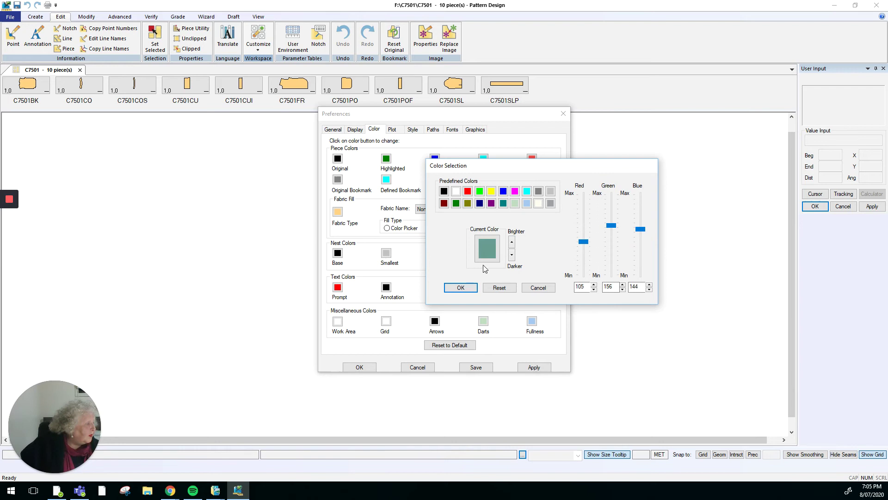
click(461, 288)
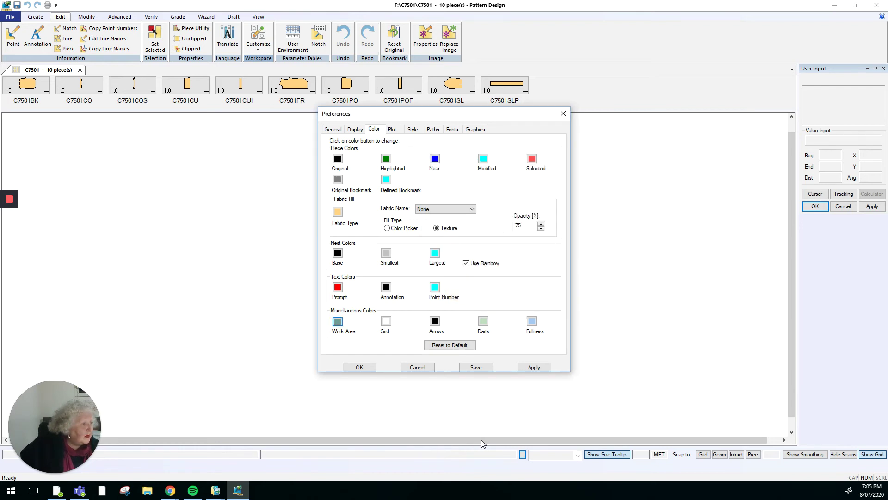
click(537, 368)
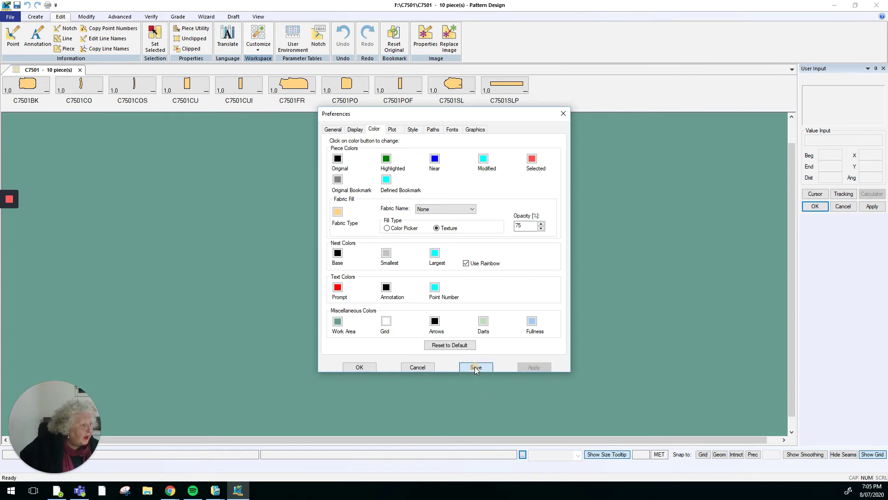
click(359, 367)
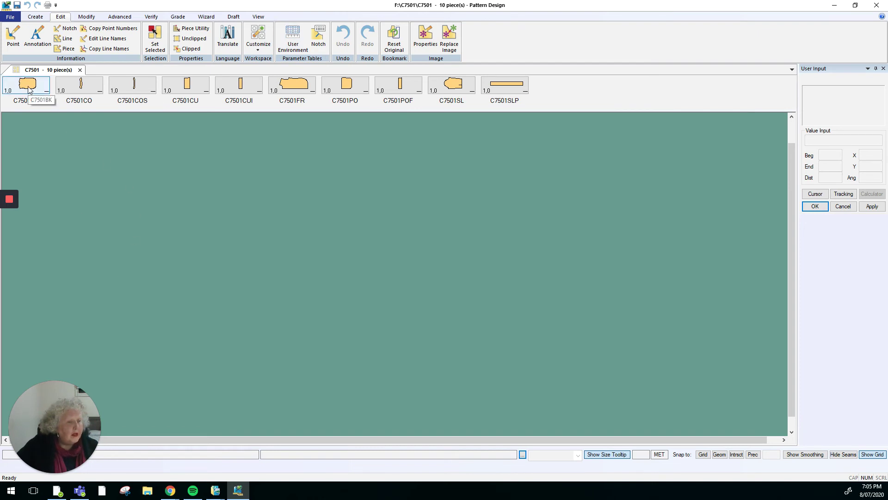
drag(28, 84, 348, 265)
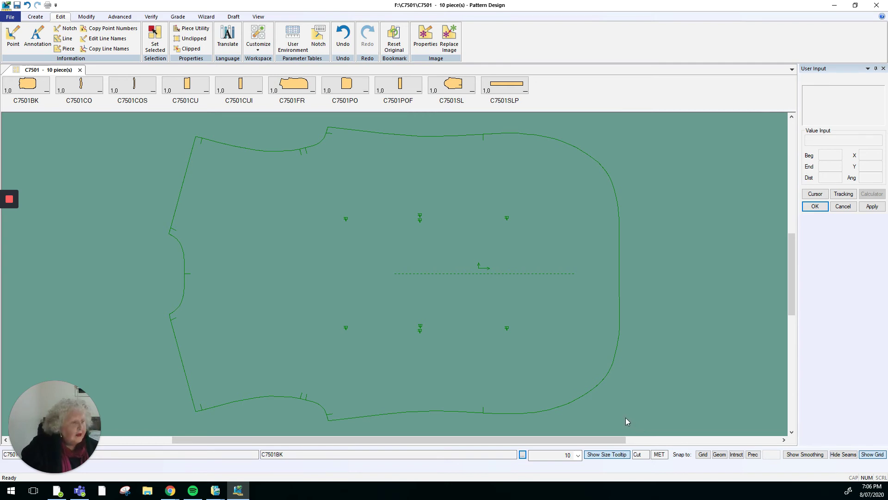
key(Delete)
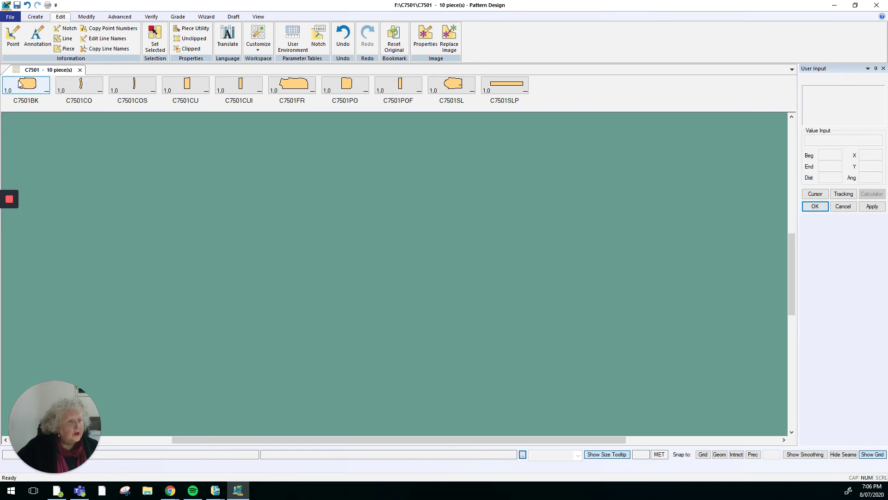
drag(19, 87, 504, 92)
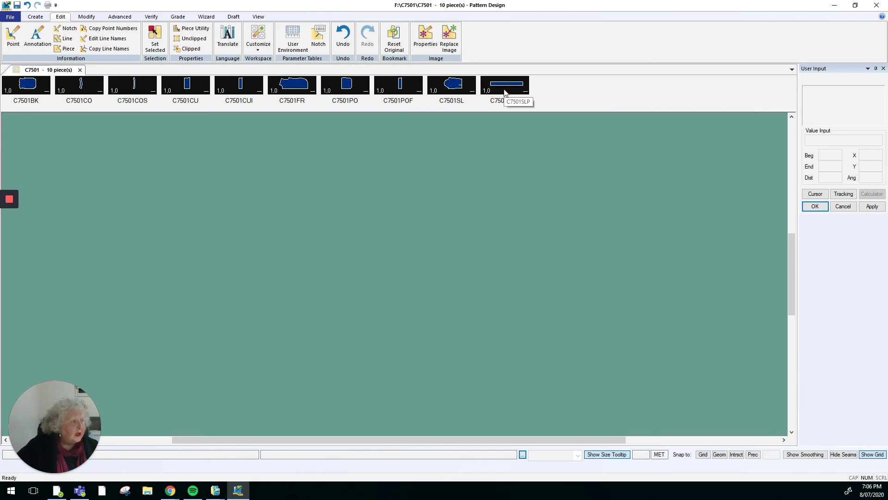
drag(504, 89, 514, 208)
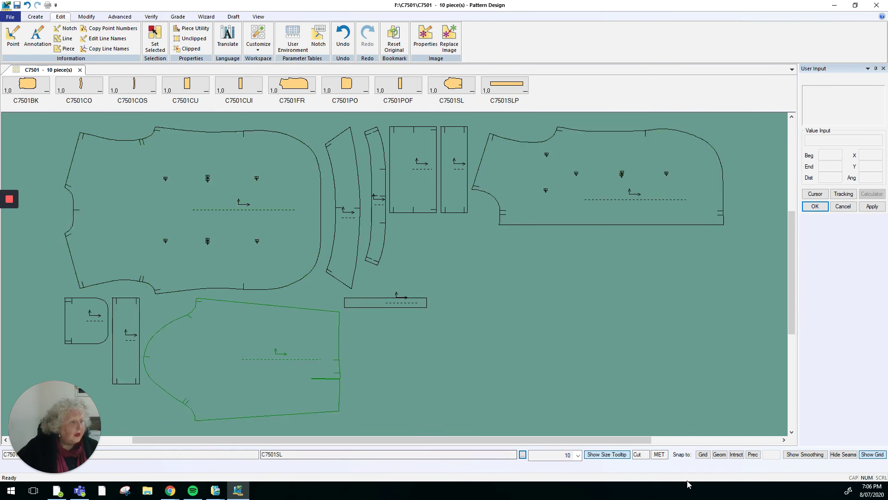
click(673, 437)
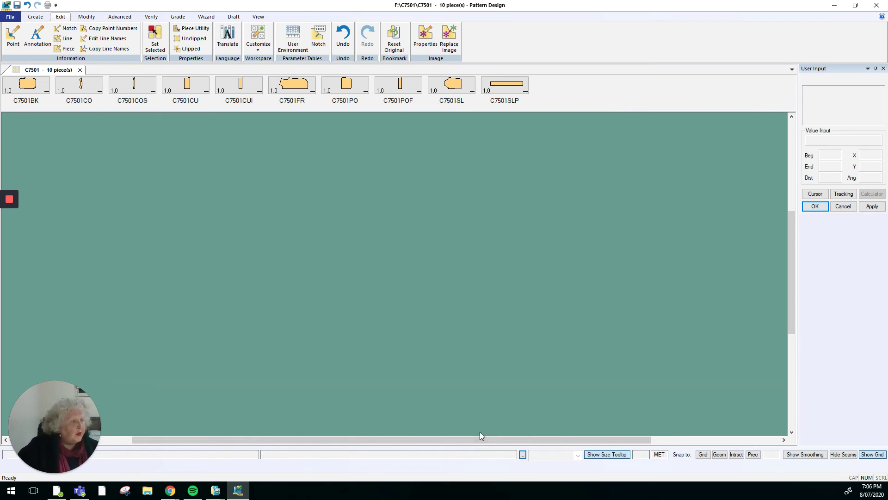
- Use Place All Tiled from the piece icon bar to lay out all ten C7501 pieces
click(545, 89)
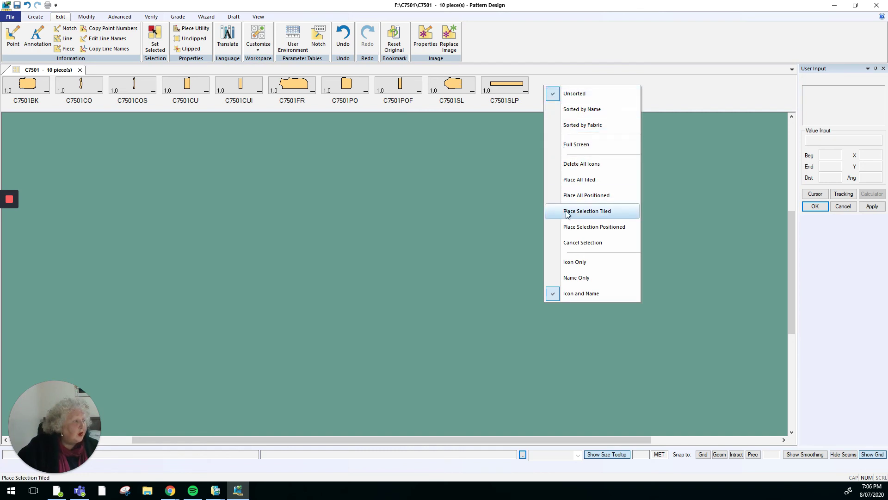
click(576, 184)
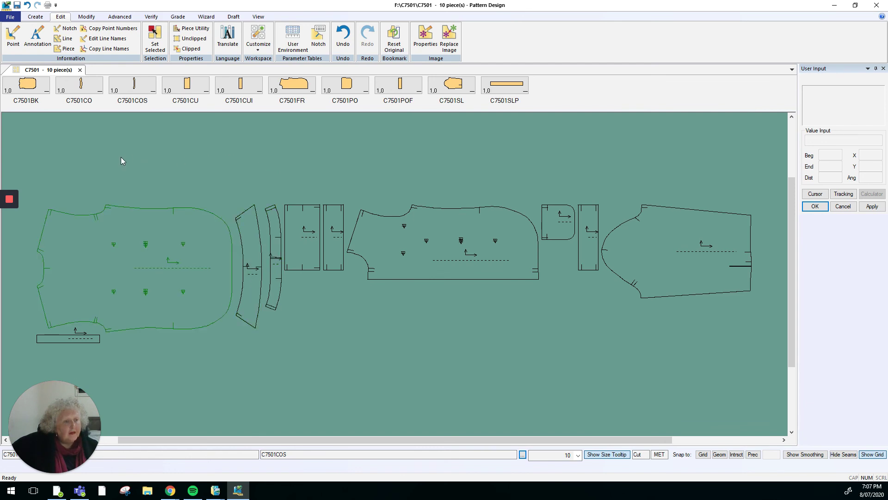
- Close the C7501 document tab, leaving an empty grey workspace
click(80, 71)
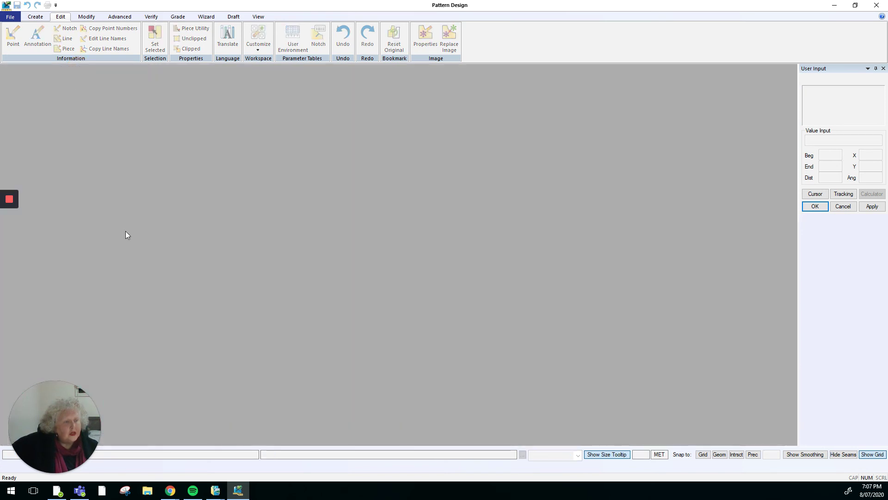